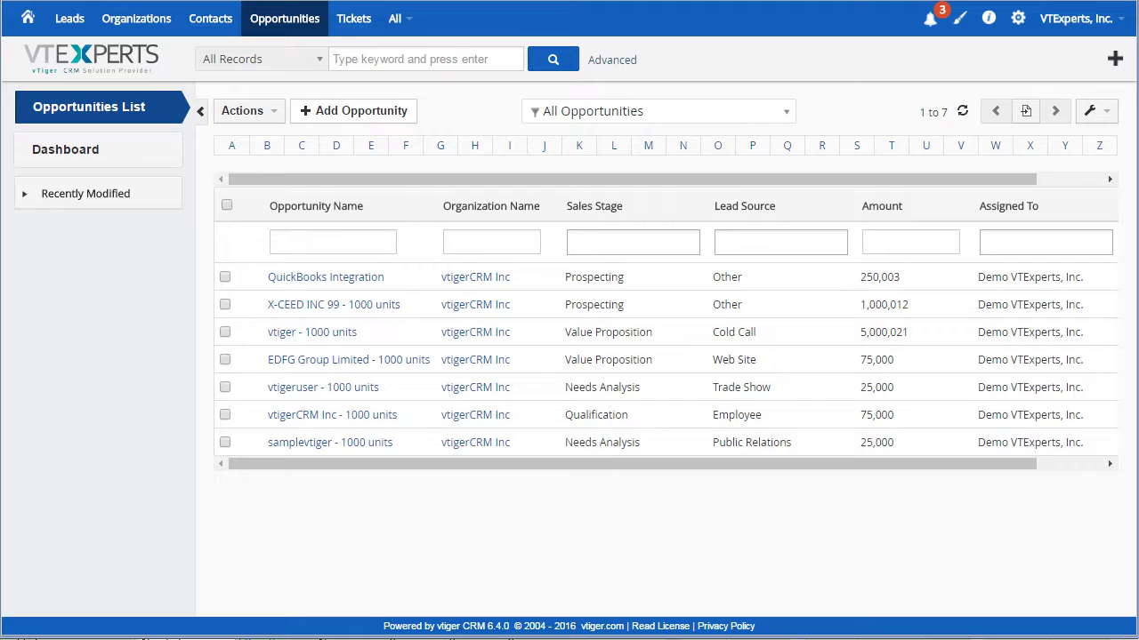
Postpone the vtigeruser - 1000 units reminder and acknowledge Import Error CSV Leads, then recheck the notifications
click(930, 20)
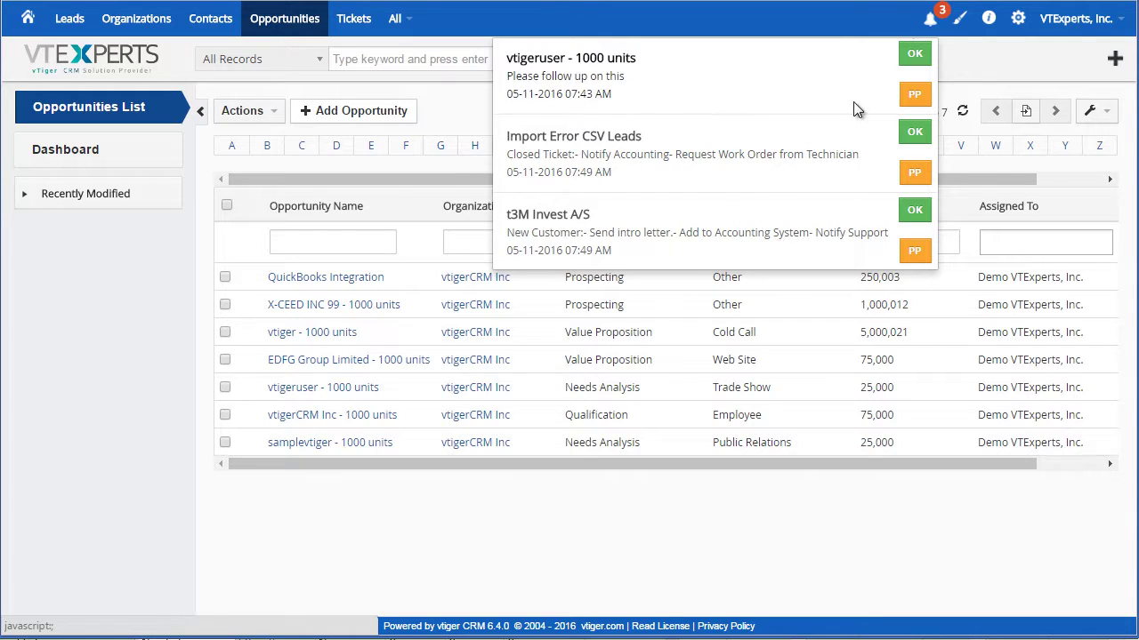
click(916, 98)
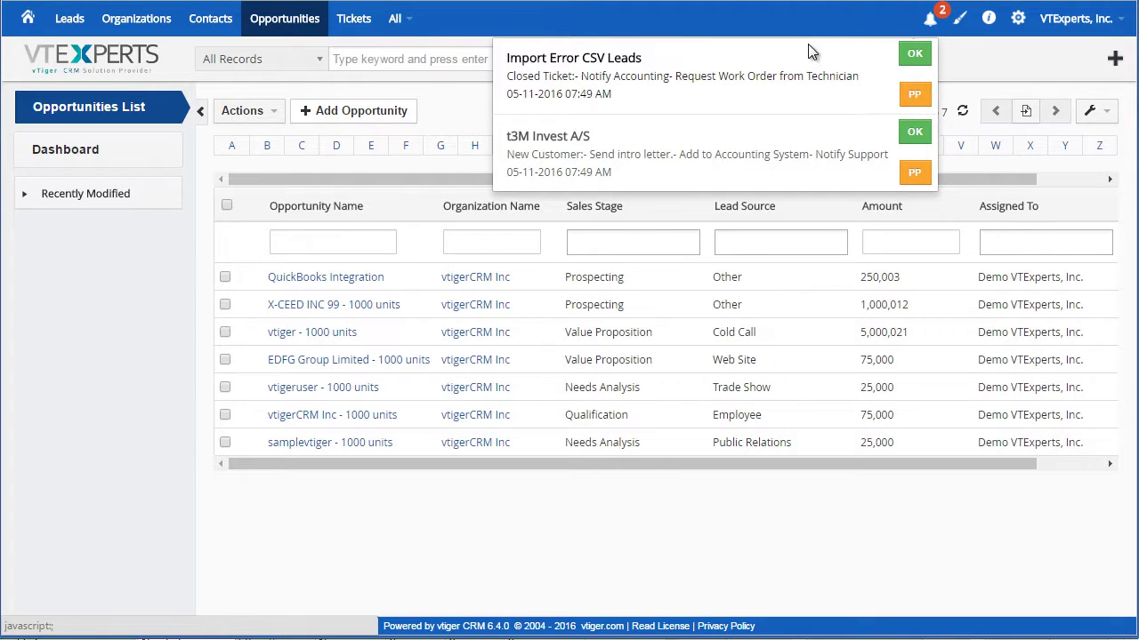
click(915, 58)
click(305, 35)
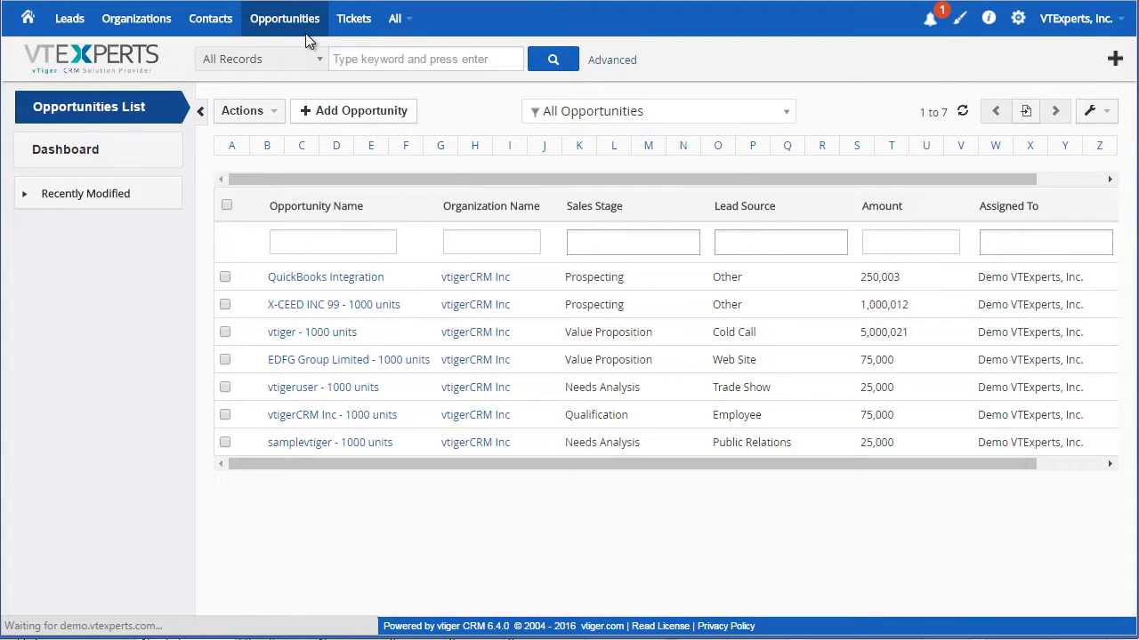
click(931, 24)
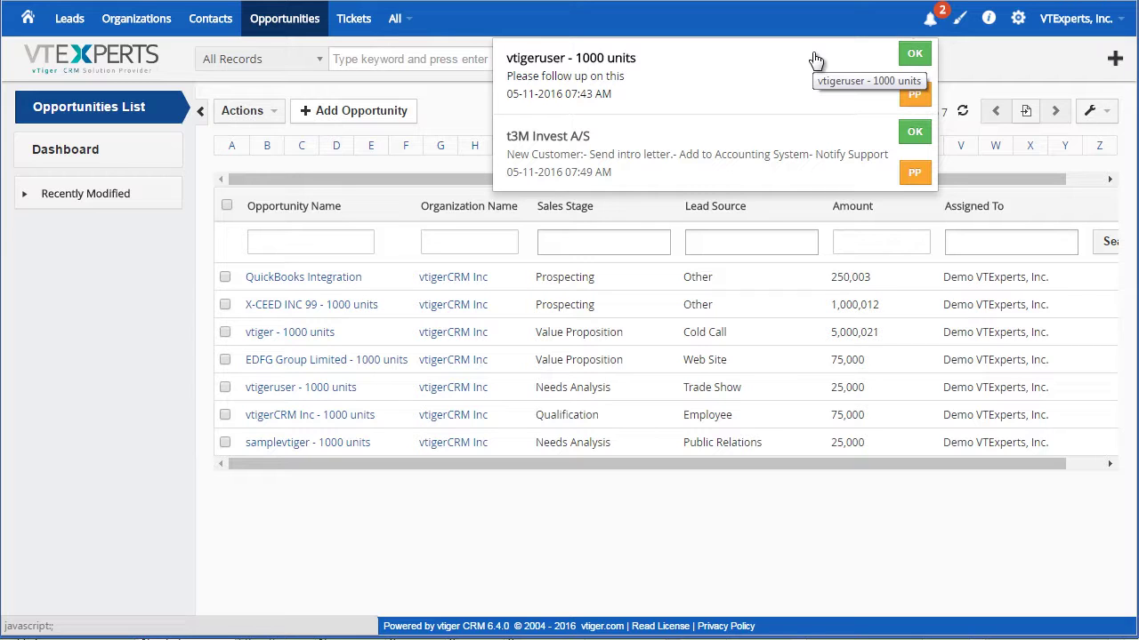
Change QuickBooks Integration's Sales Stage to Value Proposition and reload the page to refresh notifications
click(316, 277)
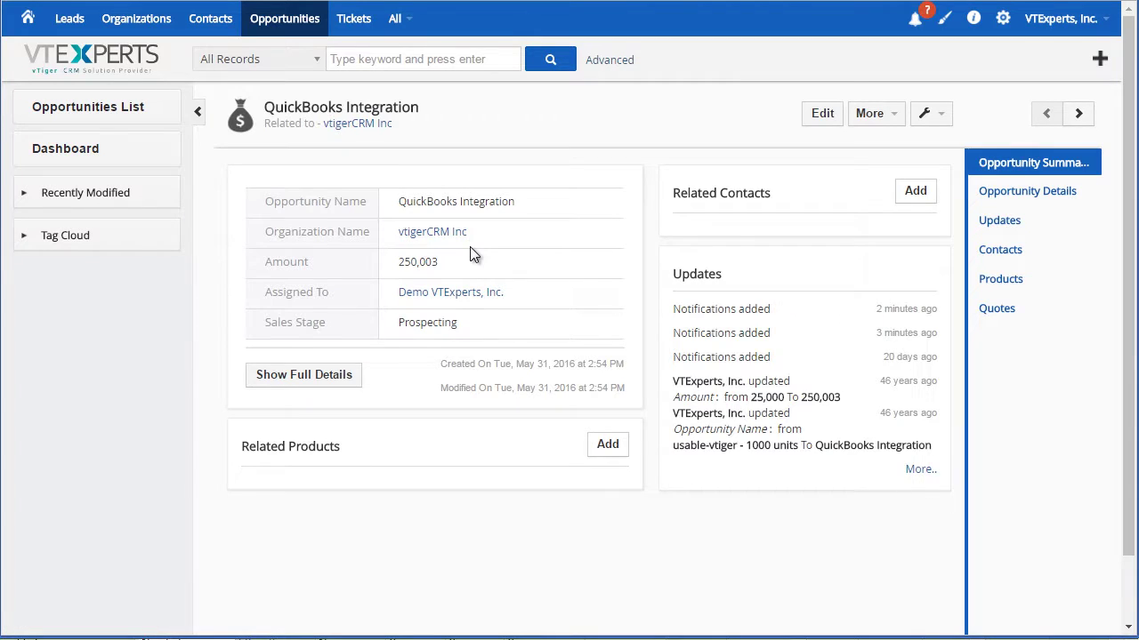
click(623, 325)
click(564, 333)
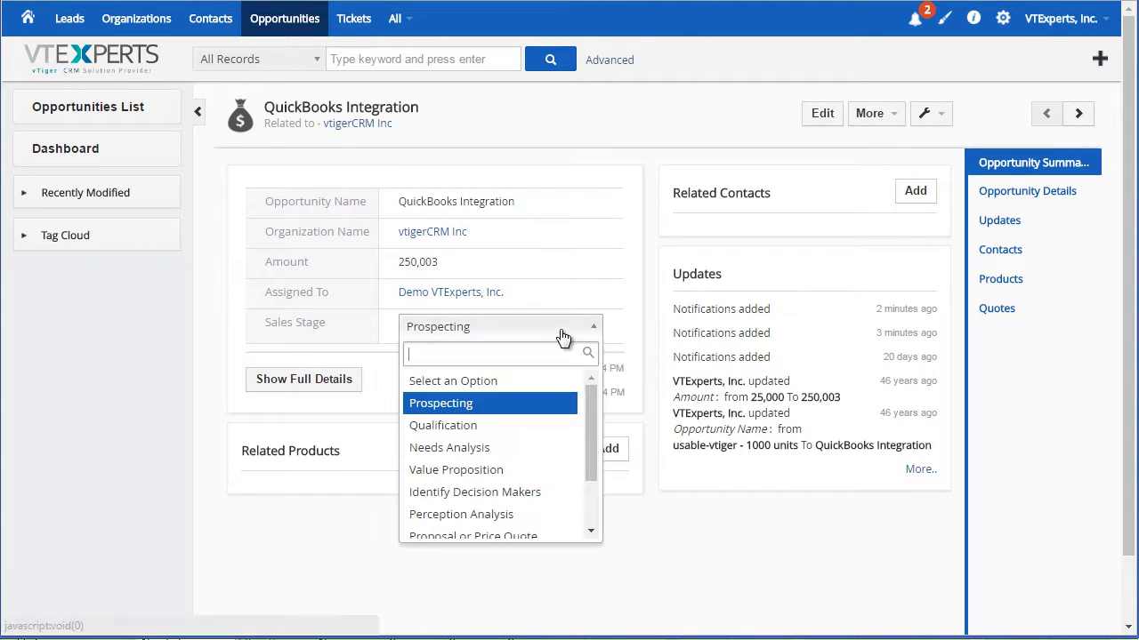
click(524, 470)
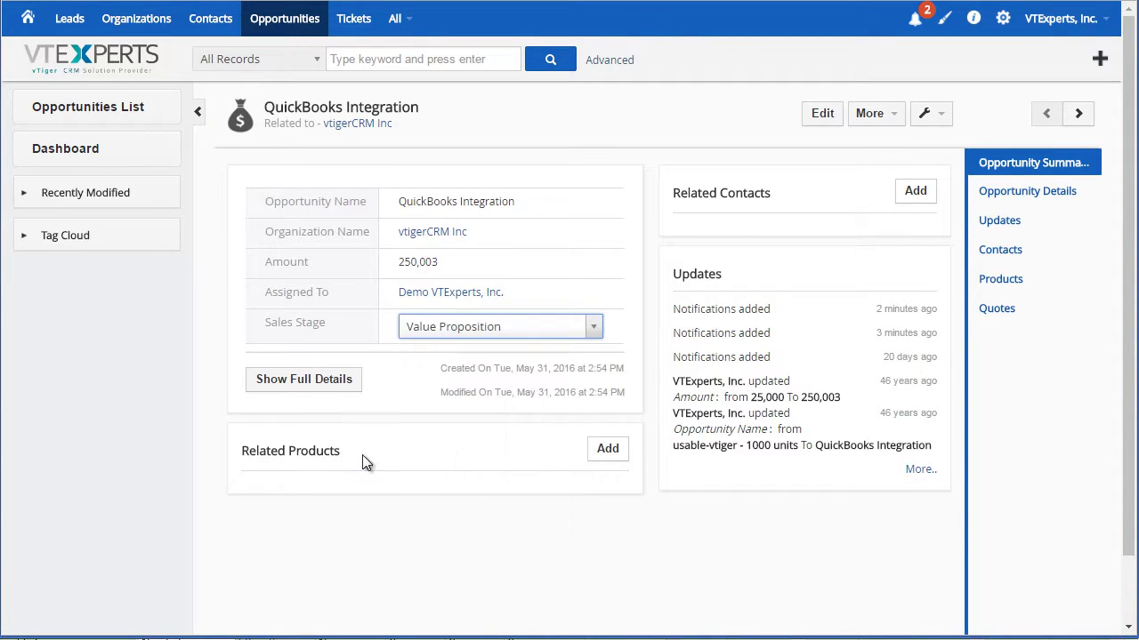
click(200, 425)
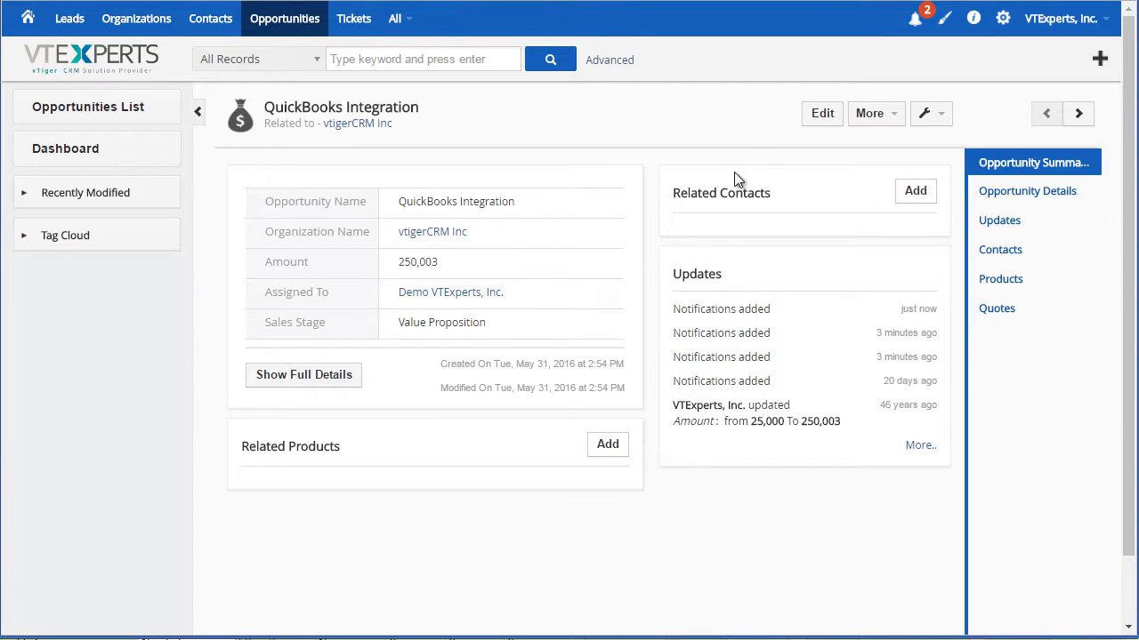
right_click(700, 128)
click(749, 182)
Open the t3M Invest A/S organization from its entry in the notifications list
click(915, 20)
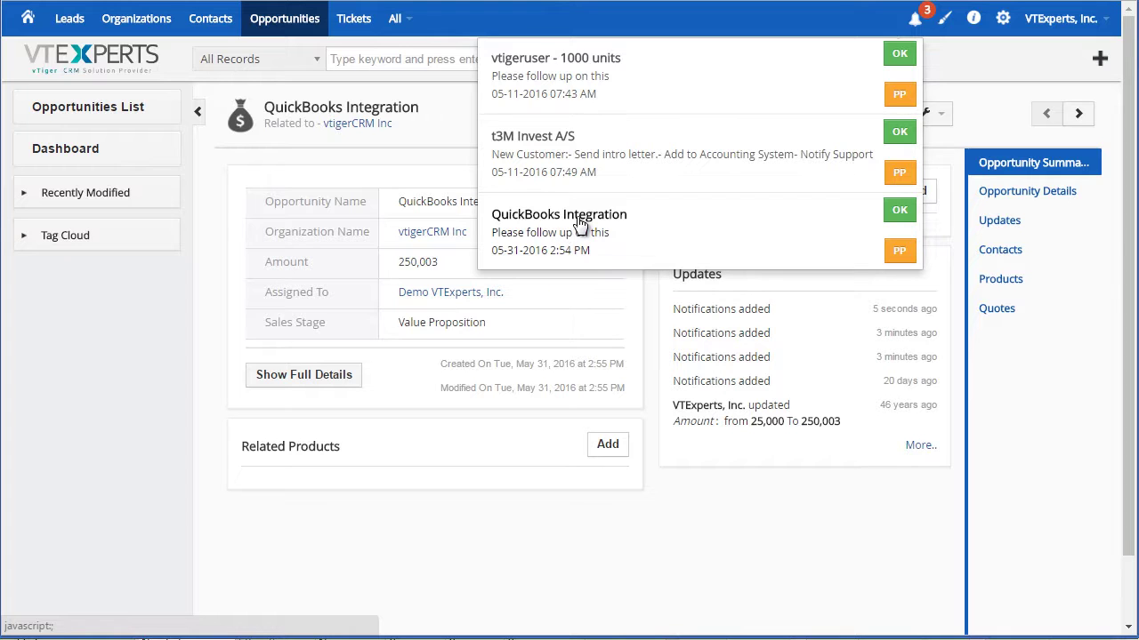
click(561, 141)
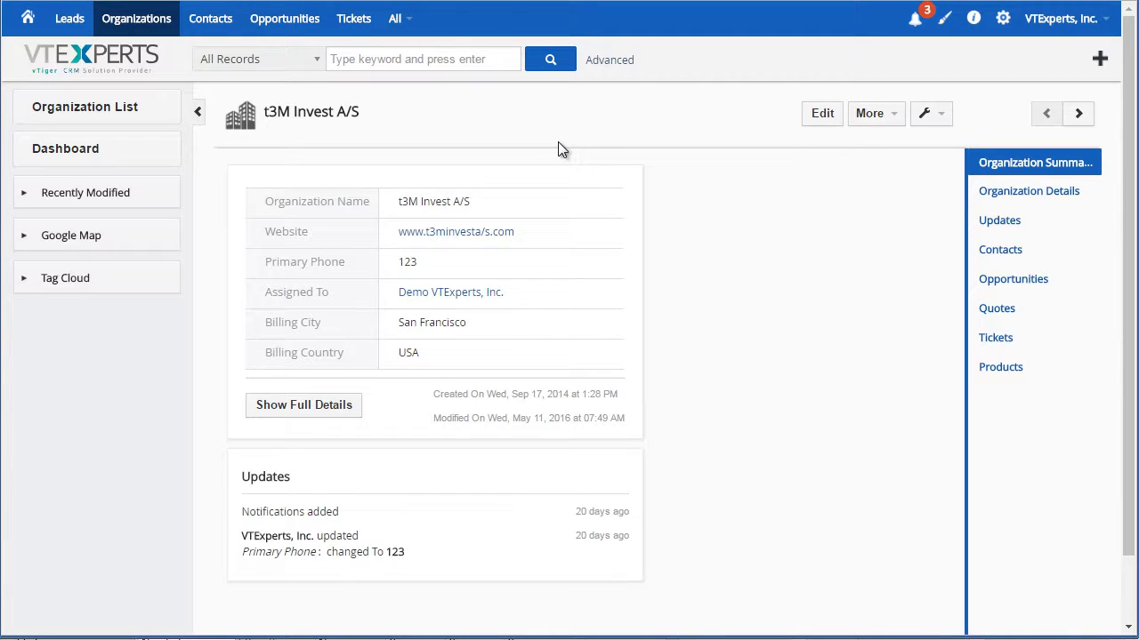
Show the three pending notifications, including QuickBooks Integration, over the t3M Invest A/S record
click(915, 21)
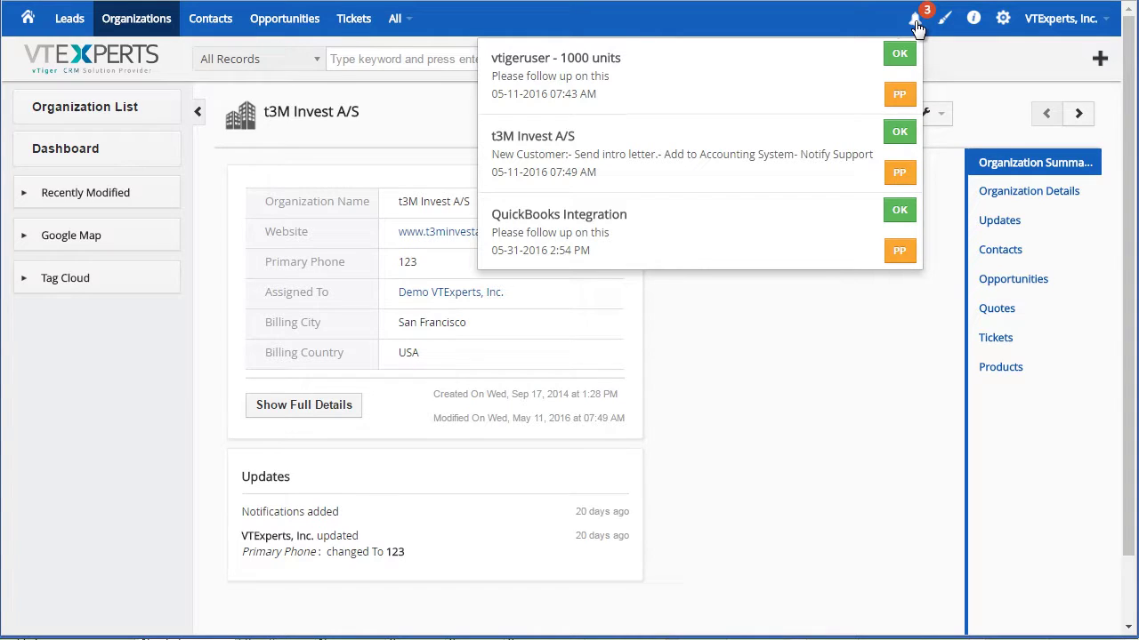
Go to CRM Settings > Workflows and edit the Opportunity Notification workflow
click(1003, 18)
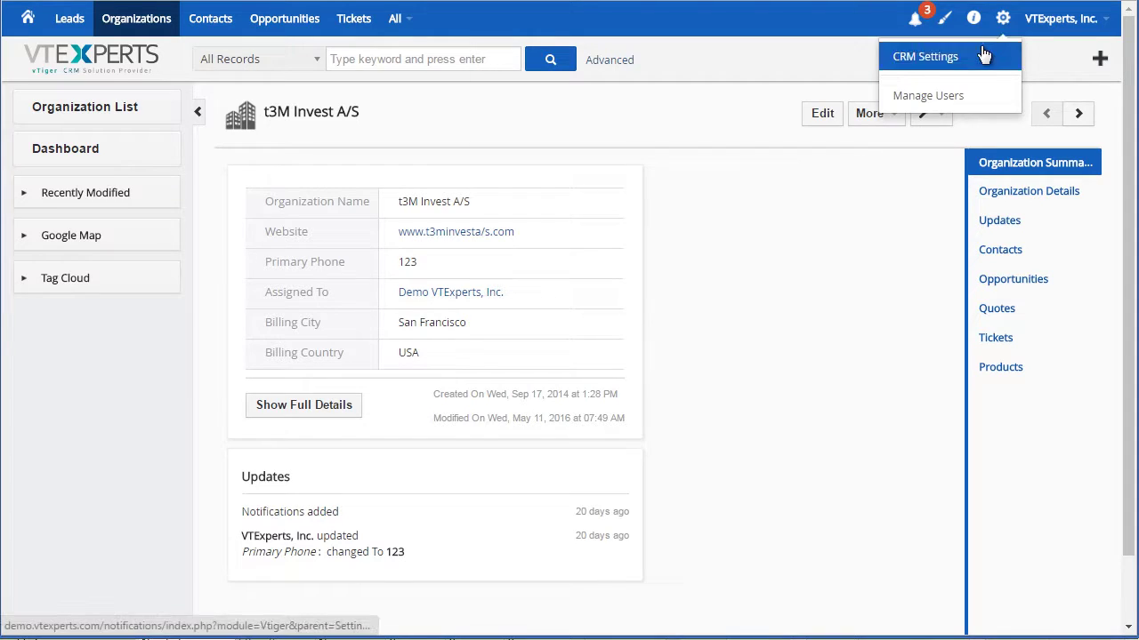
click(980, 50)
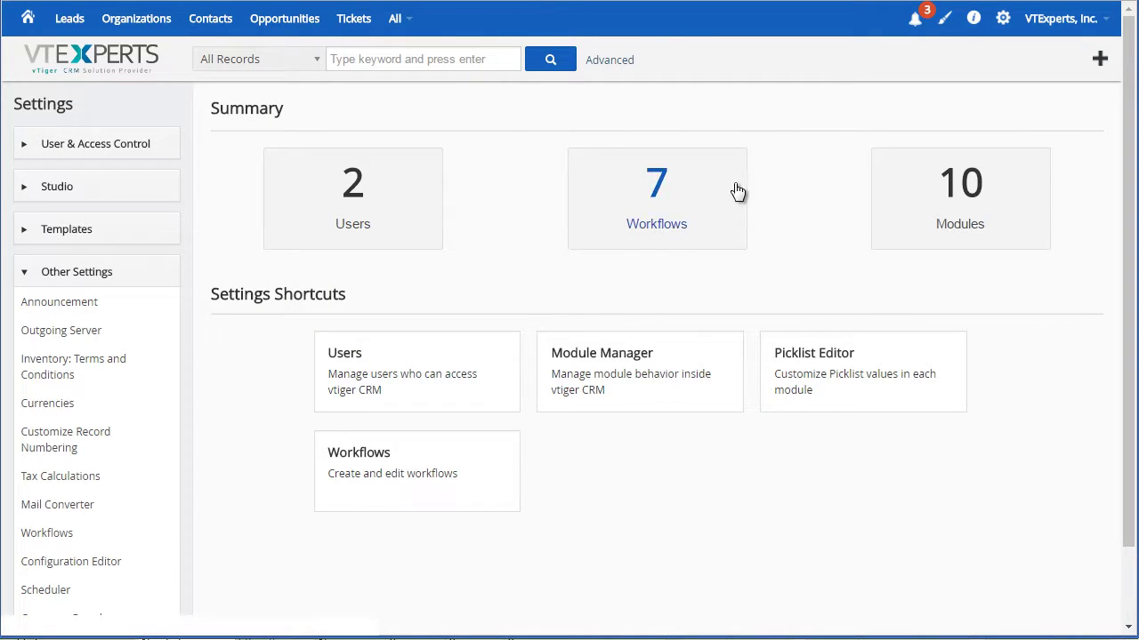
click(728, 191)
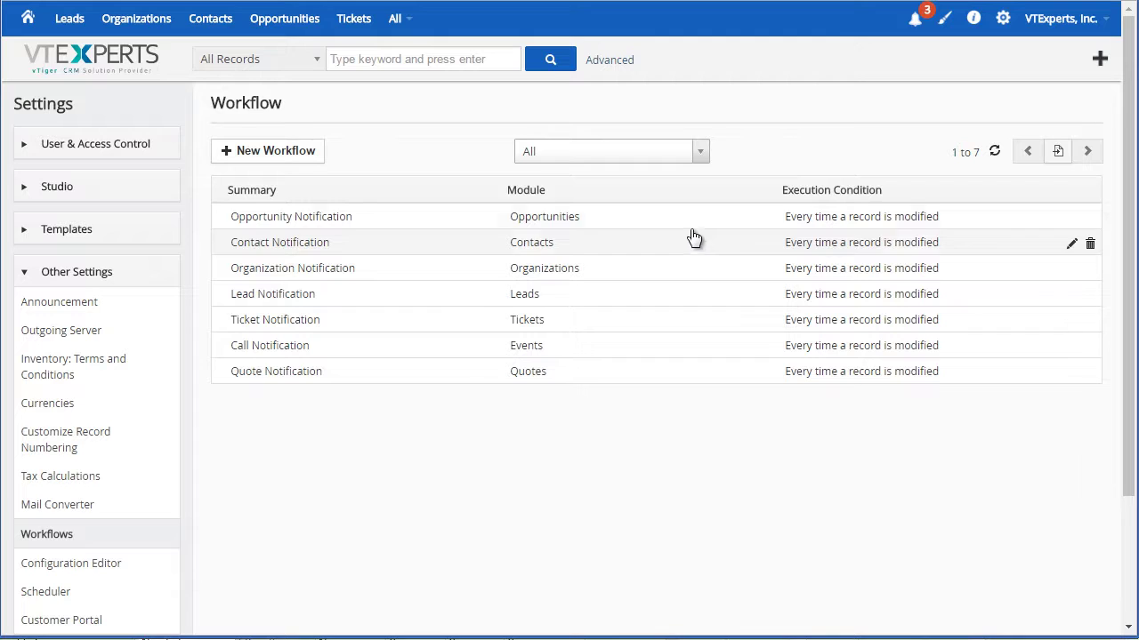
click(578, 220)
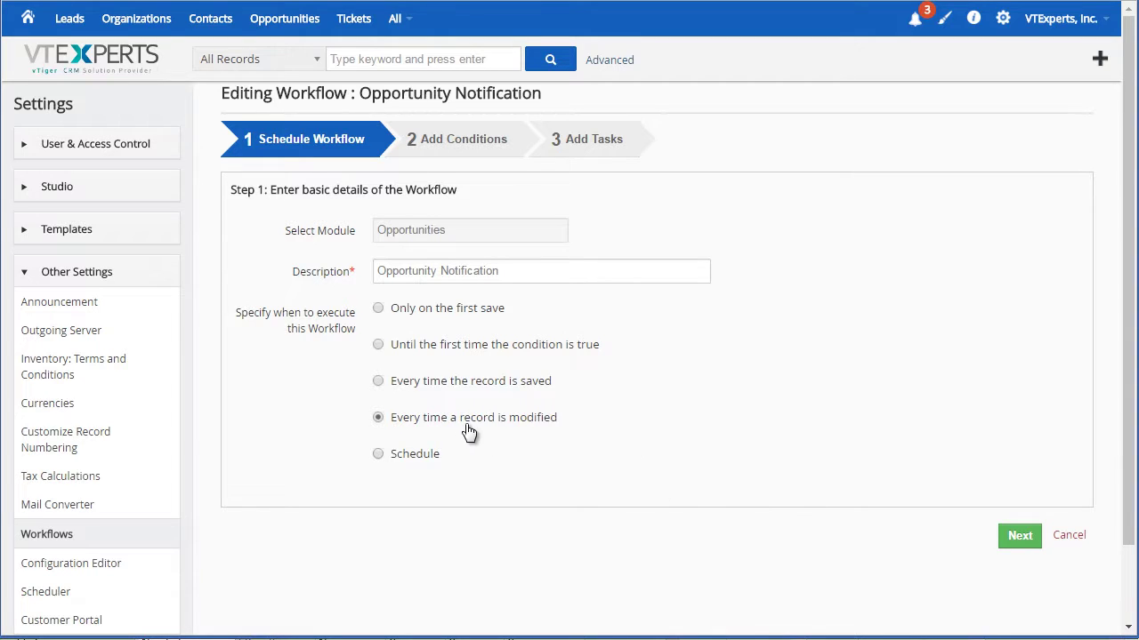
Advance past schedule and conditions to the tasks step and list the addable task types
click(1019, 535)
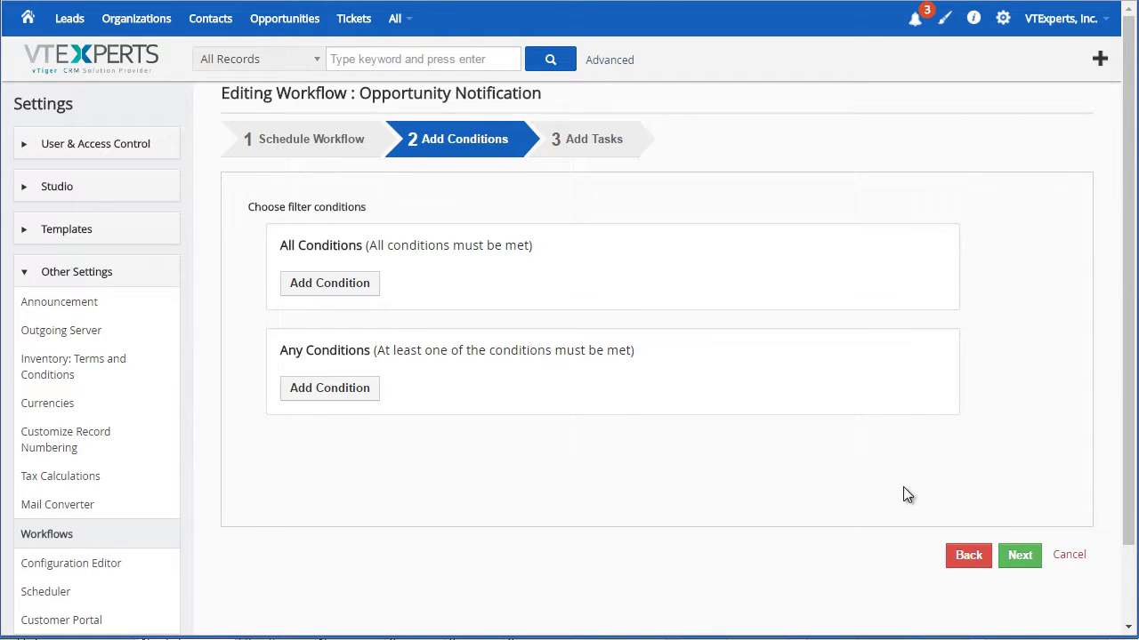
click(1023, 553)
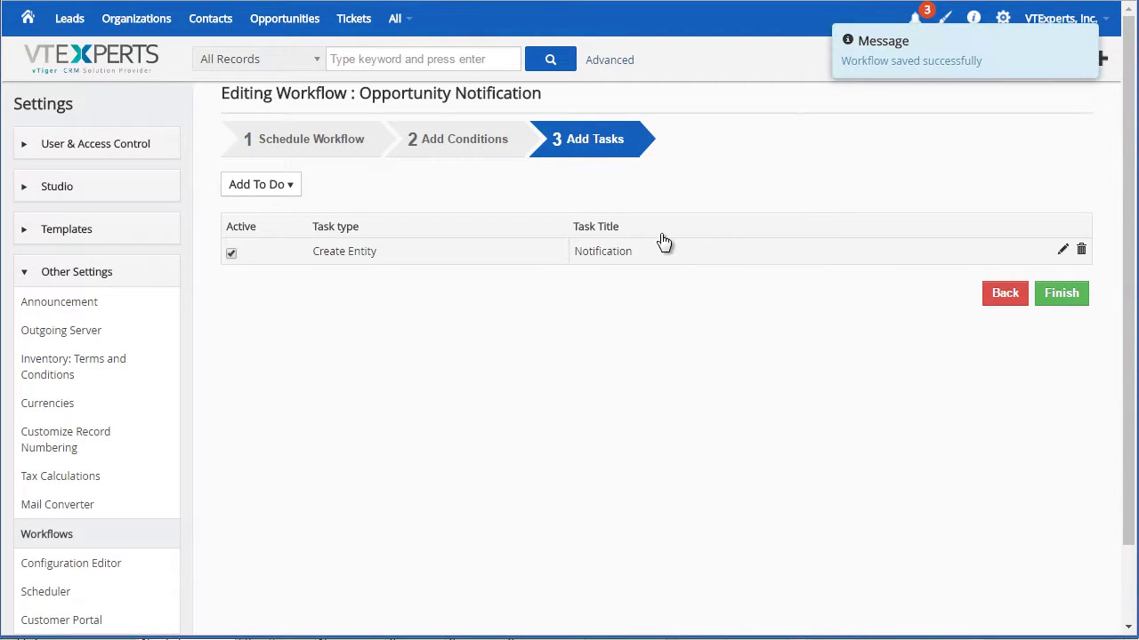
click(300, 185)
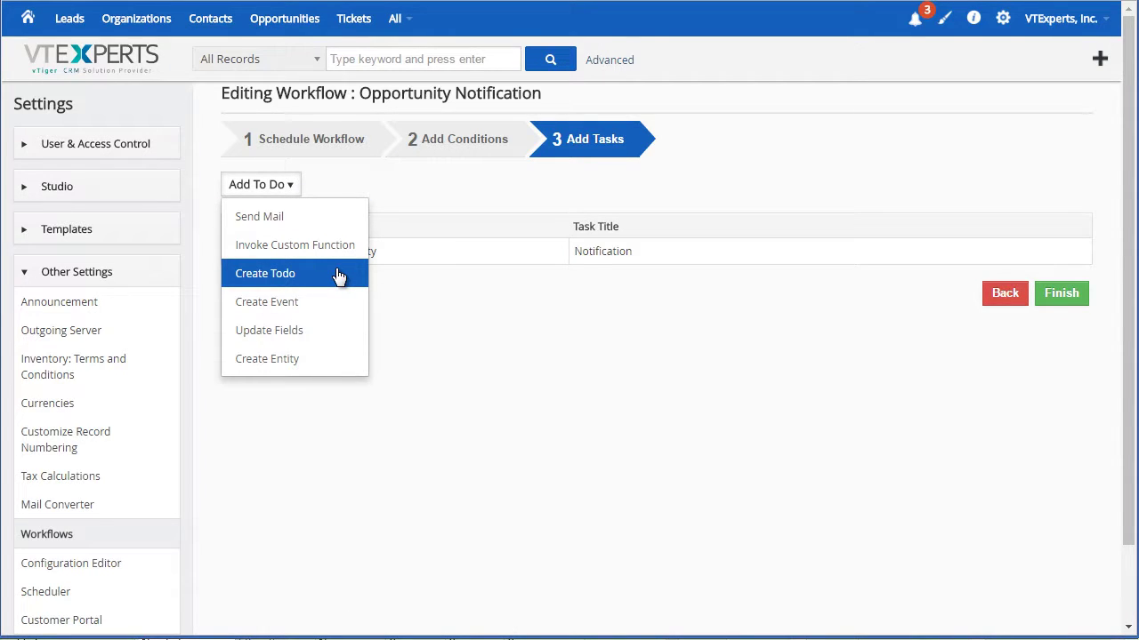
click(320, 359)
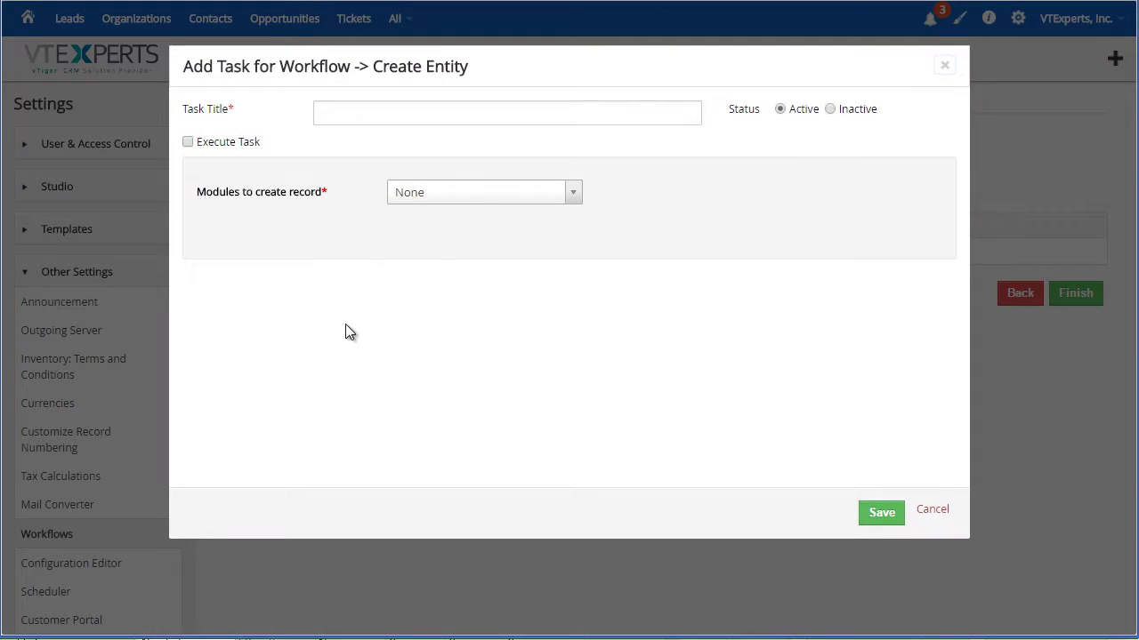
click(447, 193)
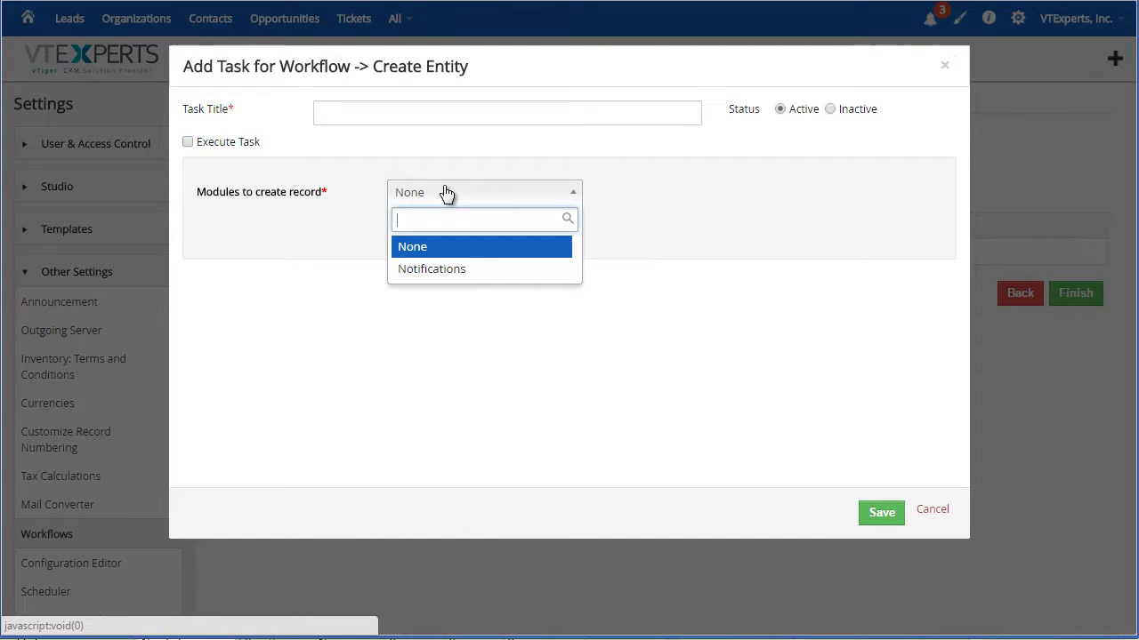
click(452, 271)
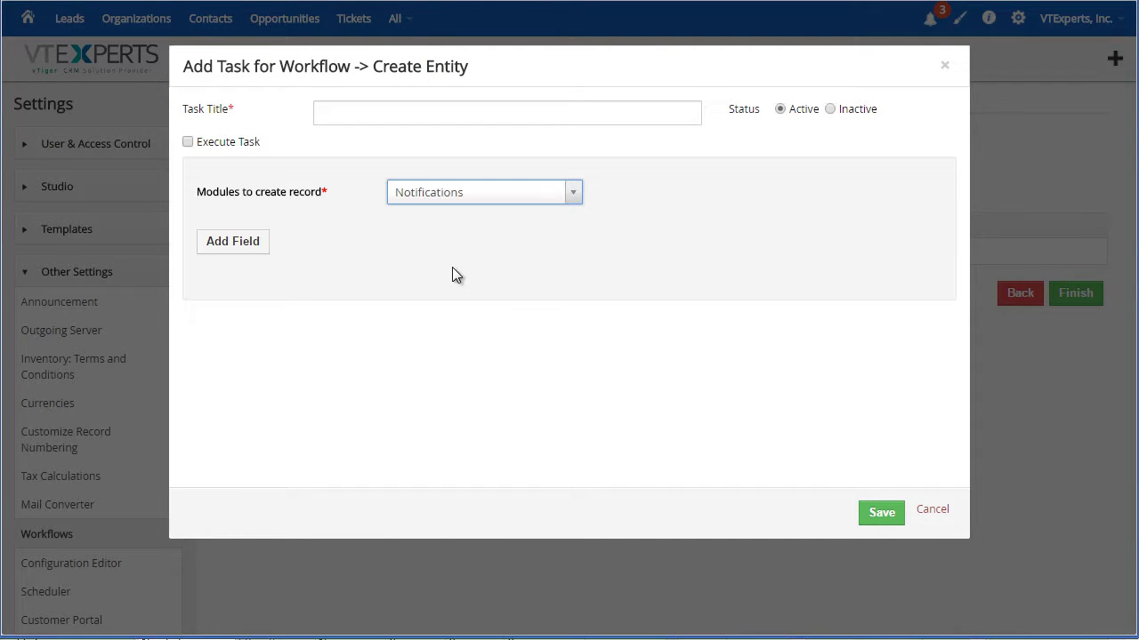
click(260, 246)
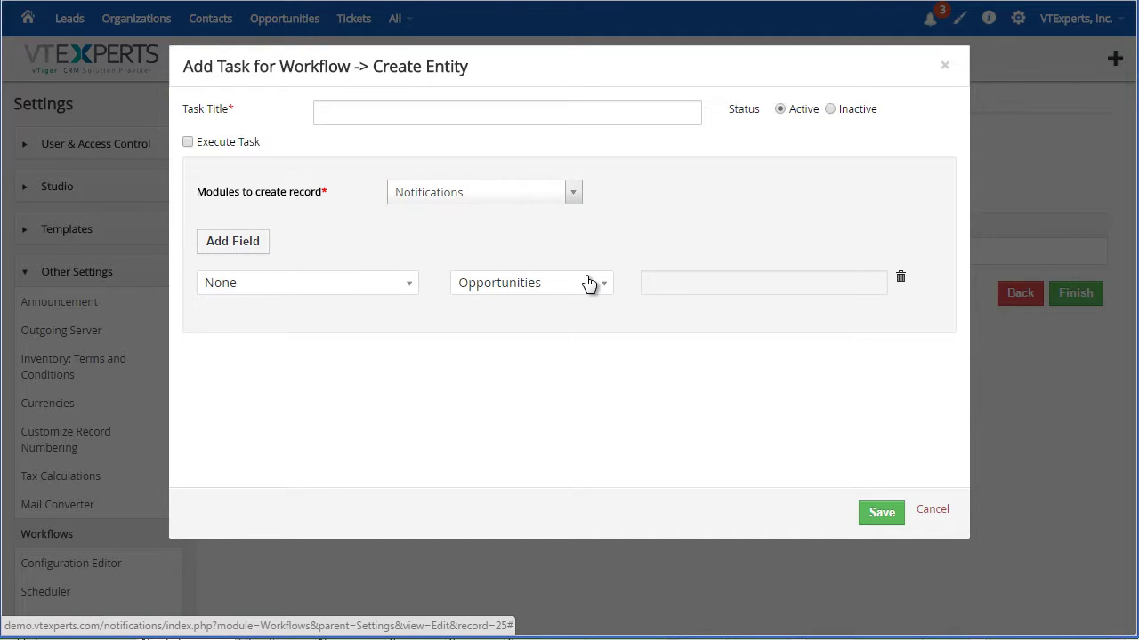
click(940, 512)
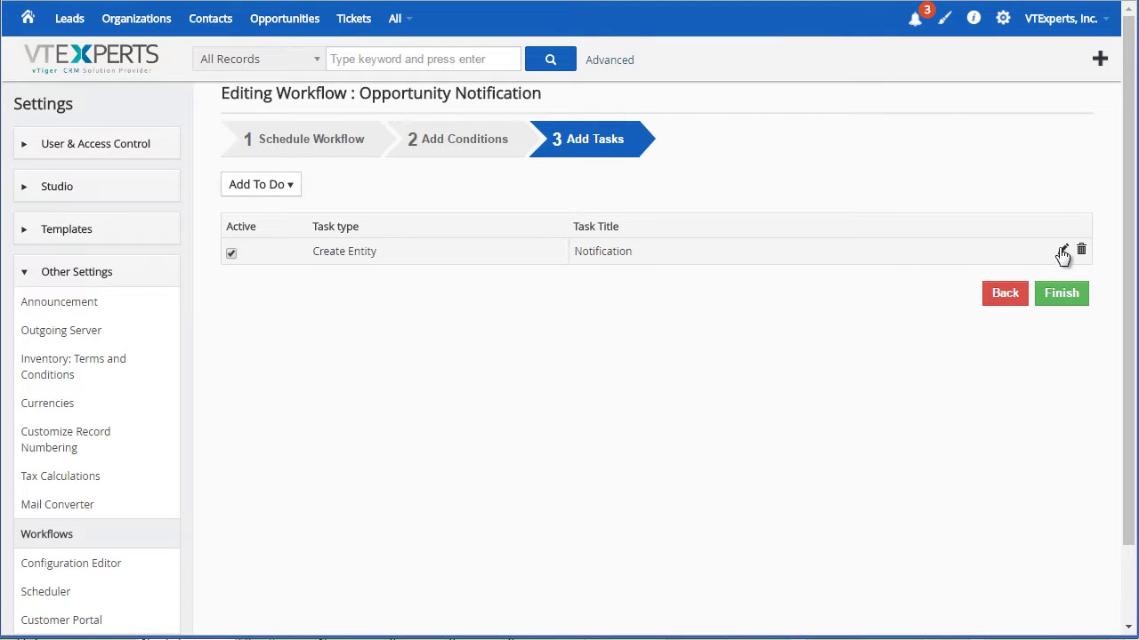
Check the Notification task's Description value 'Please follow up on this', then cancel the value editor
click(1063, 252)
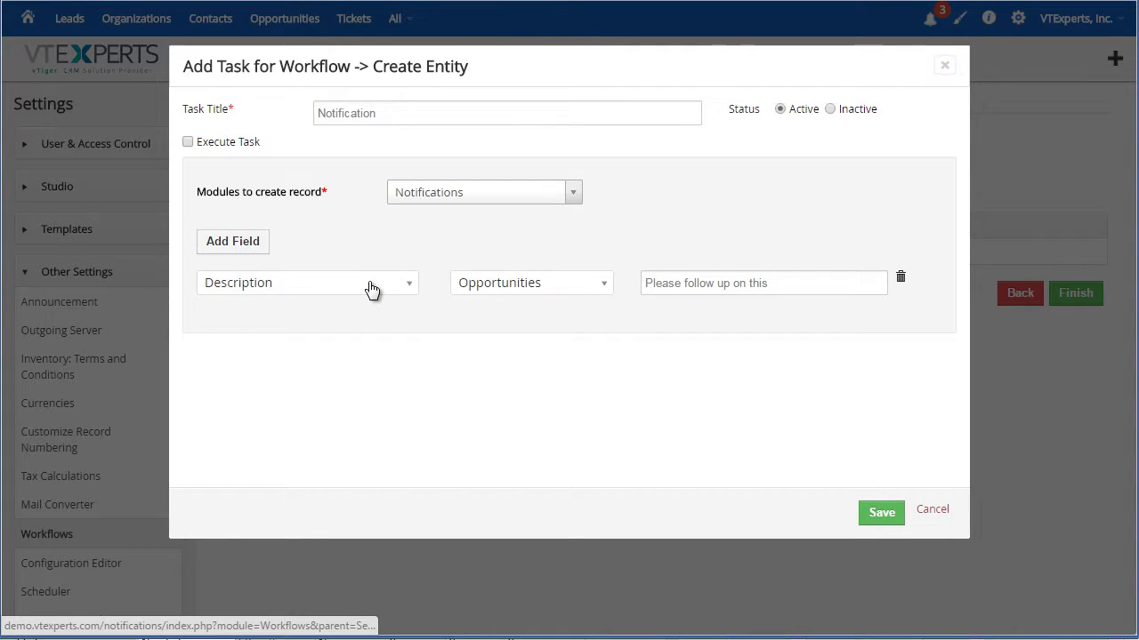
click(691, 288)
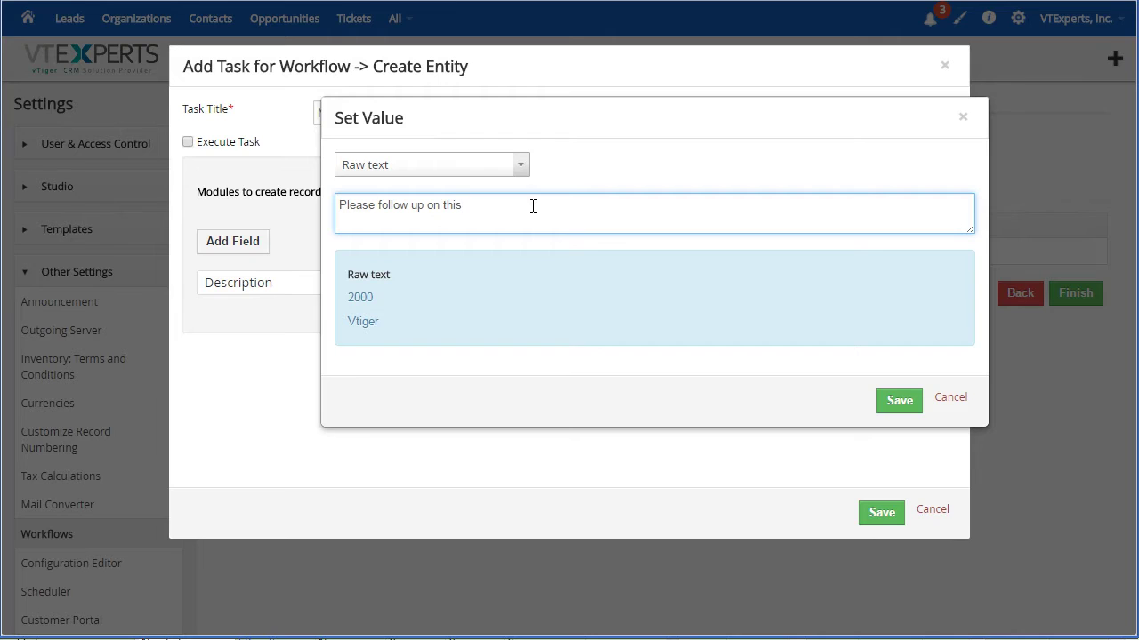
click(946, 398)
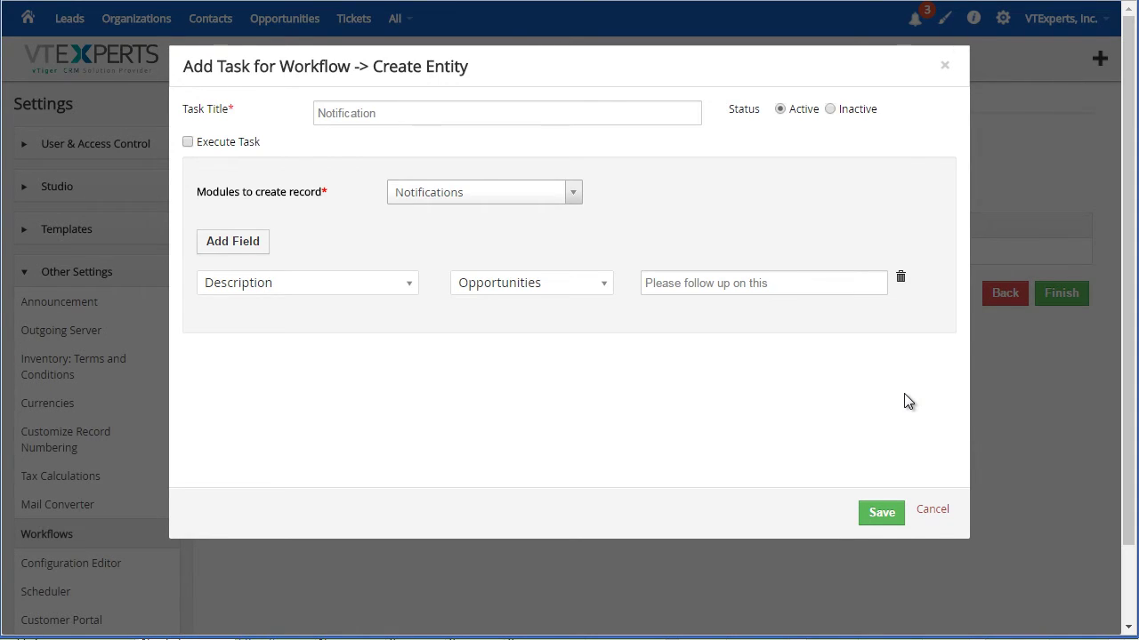